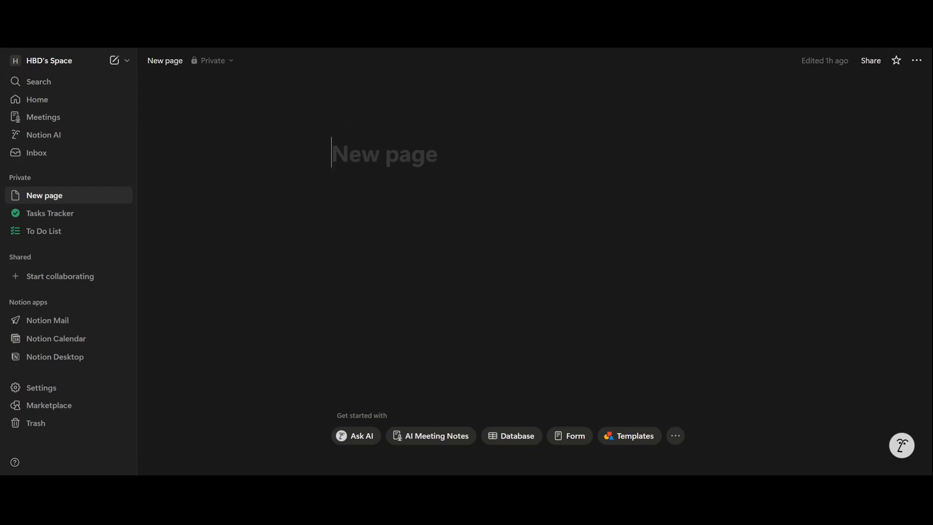
Step: Title the new page "Table" and insert a simple table block below the title
text(Tab)
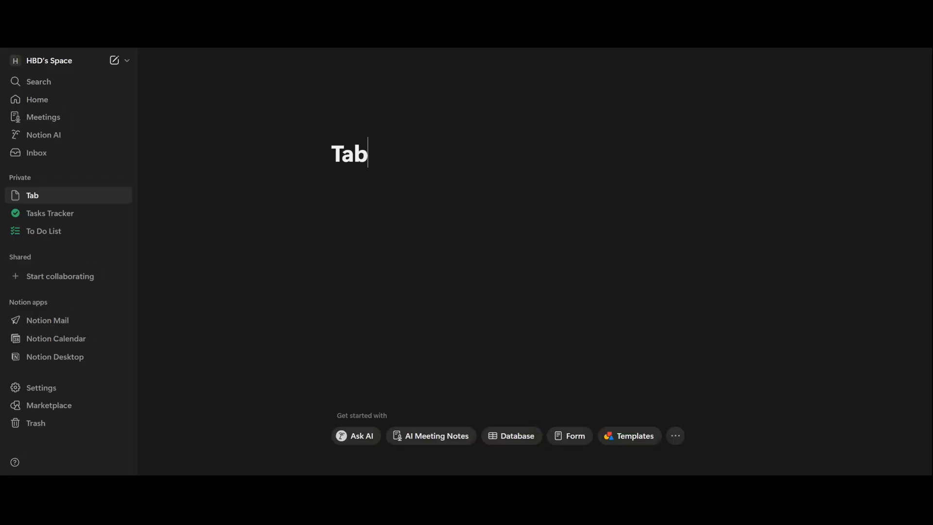
text(le)
key(Return)
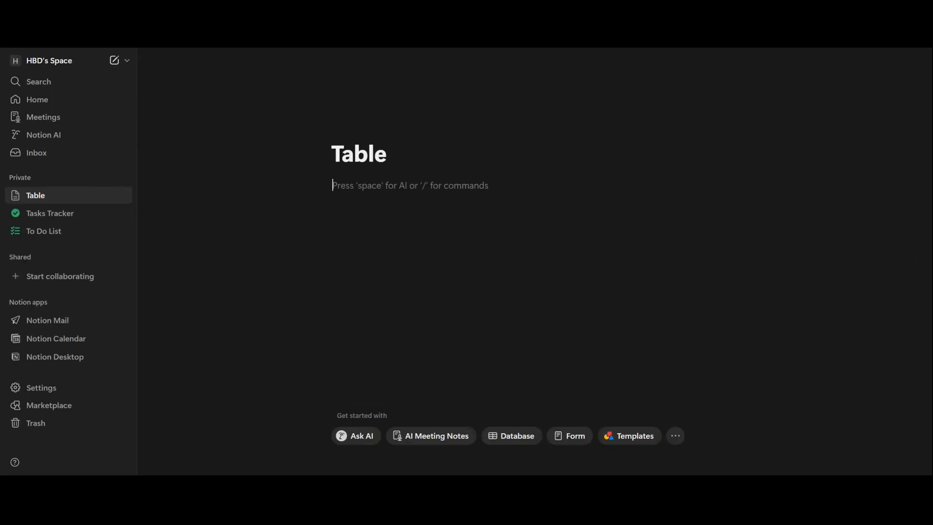
text(/)
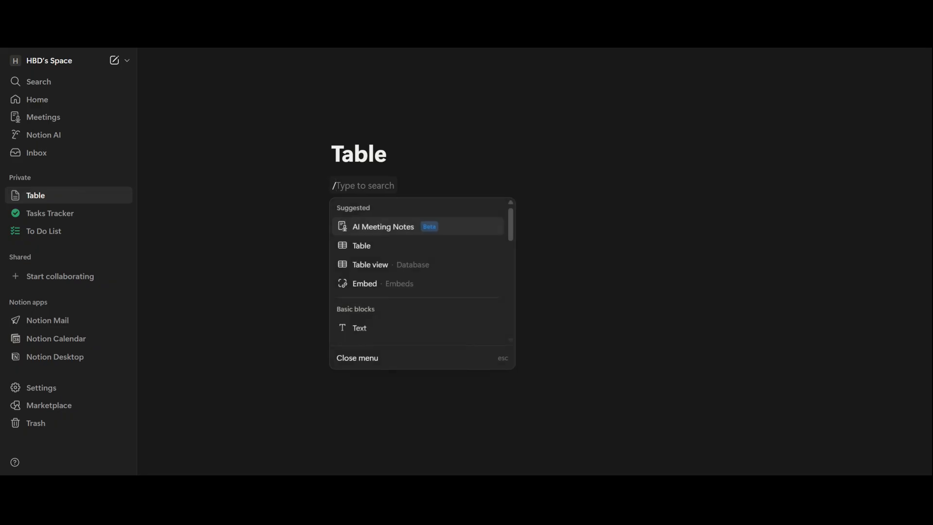
click(384, 255)
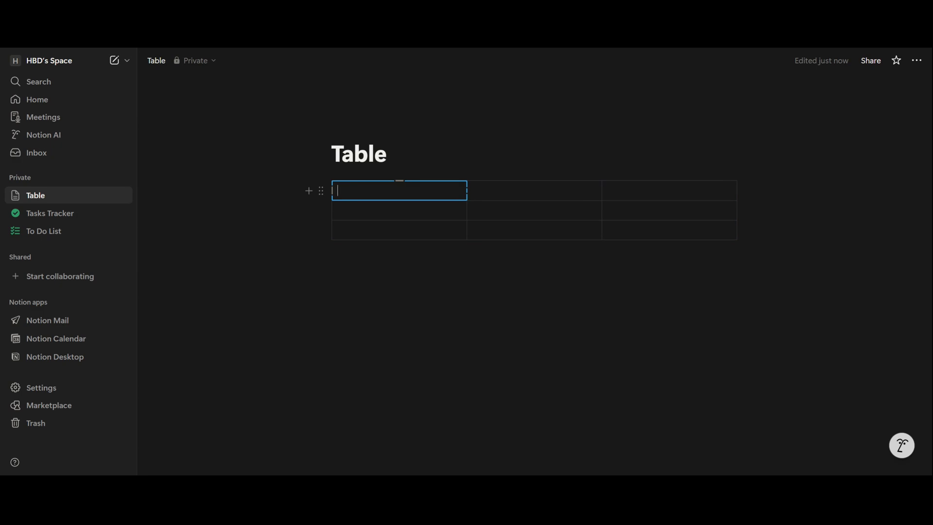
Step: Fill the table's first row with c1c, c2c and c3c
text(c1c)
key(Tab)
text(c2c)
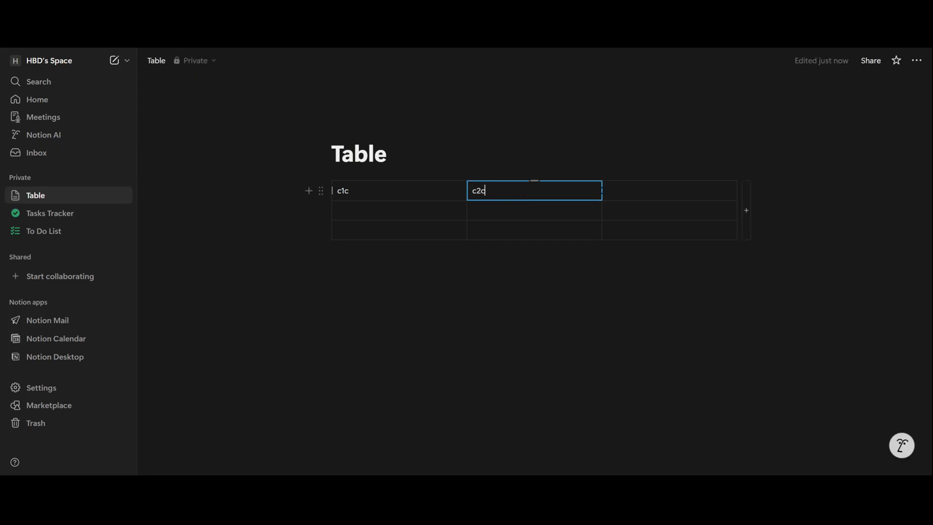
key(Tab)
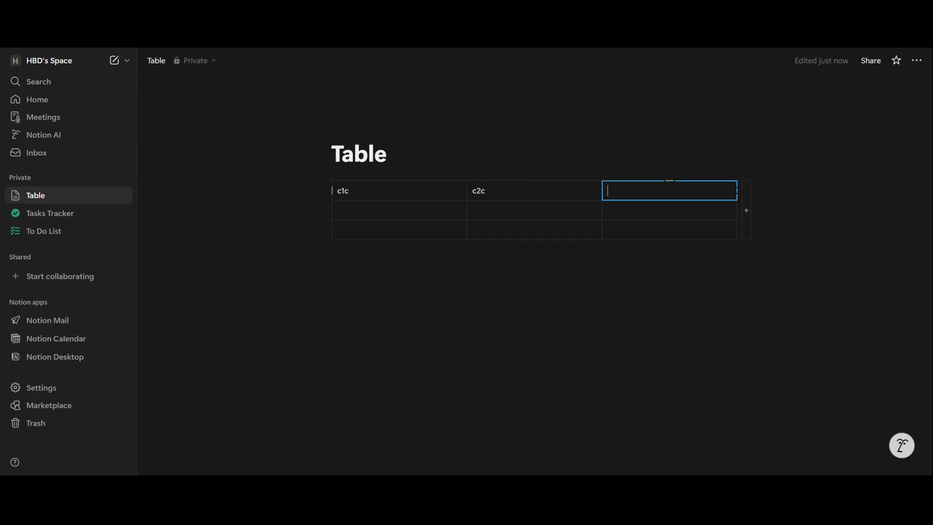
text(c3c)
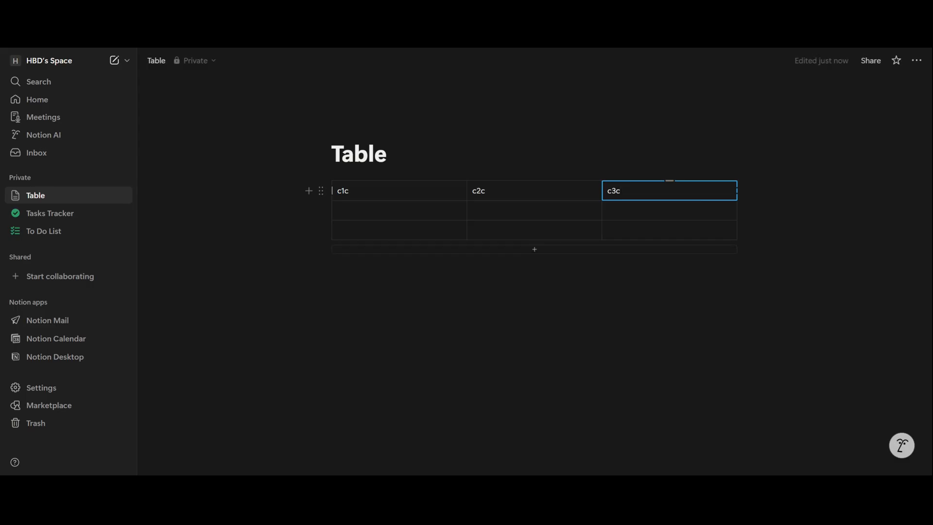
Step: Fill the table's third row with c4c, c5c and c6c, leaving the second row empty
click(534, 231)
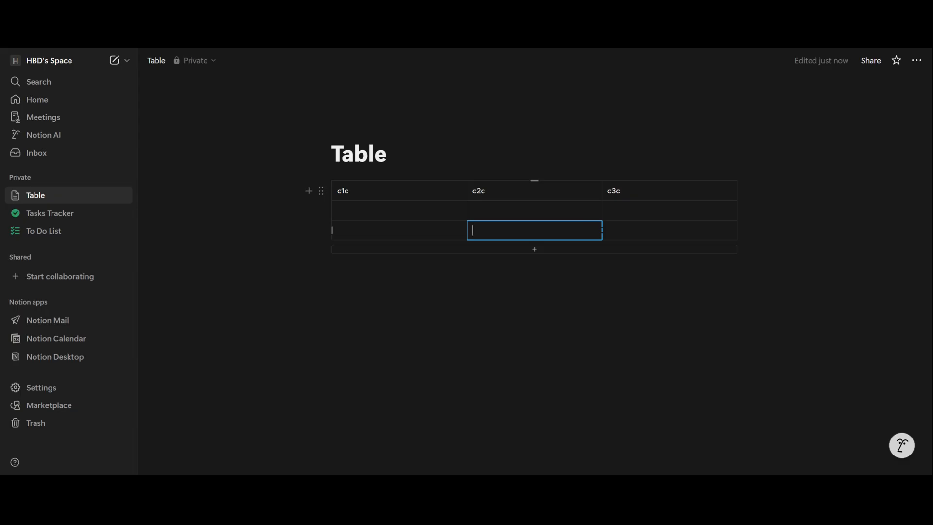
text(c5c)
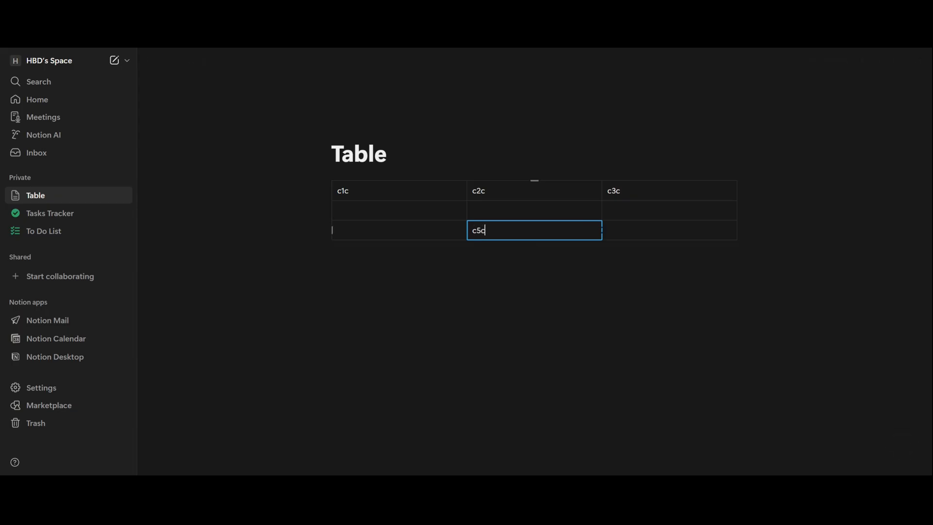
click(670, 230)
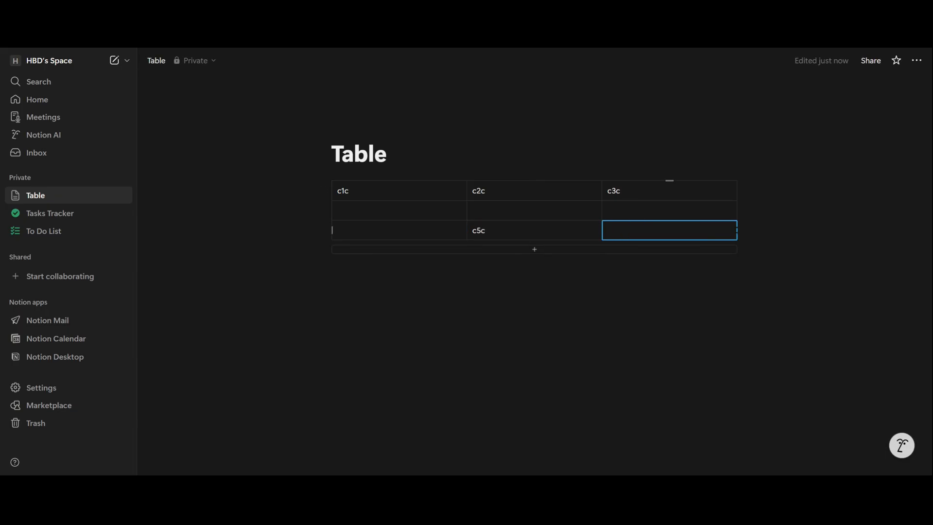
text(c6c)
click(337, 230)
text(x4c)
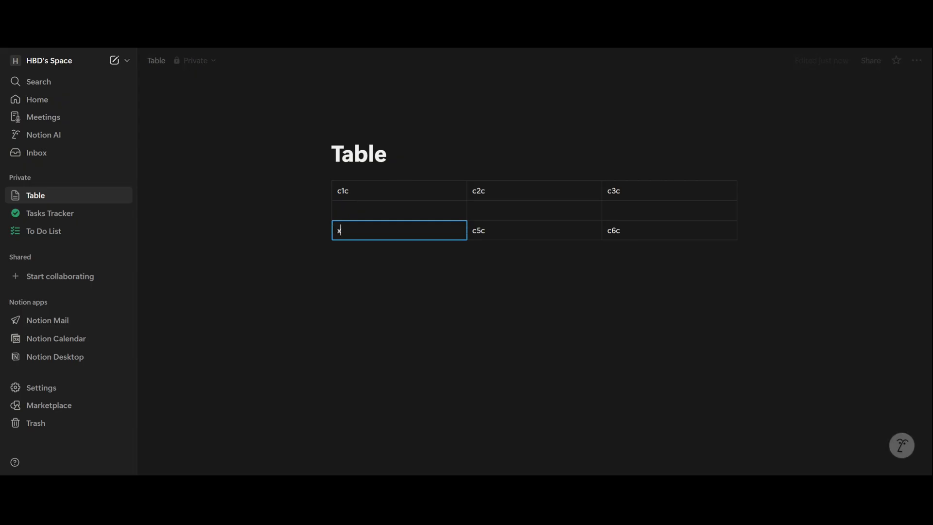
key(BackSpace)
key(BackSpace)
key(BackSpace)
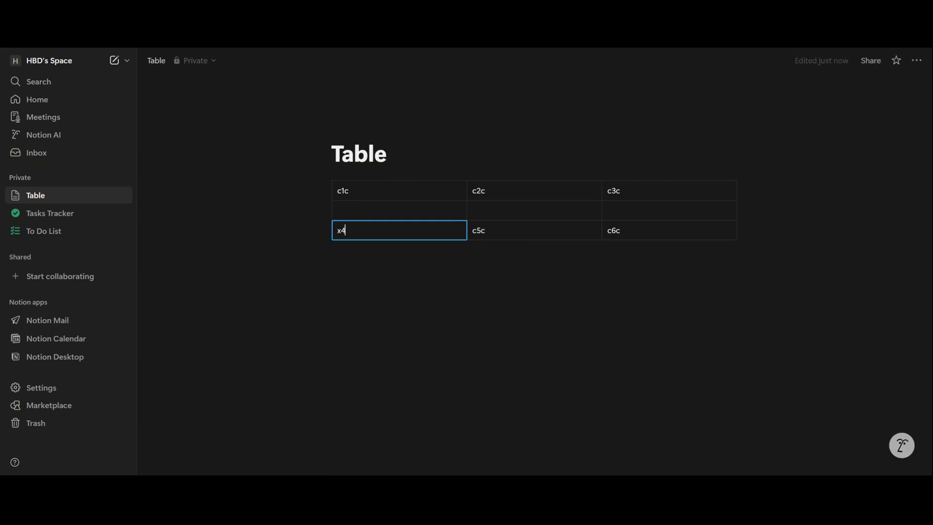
text(c)
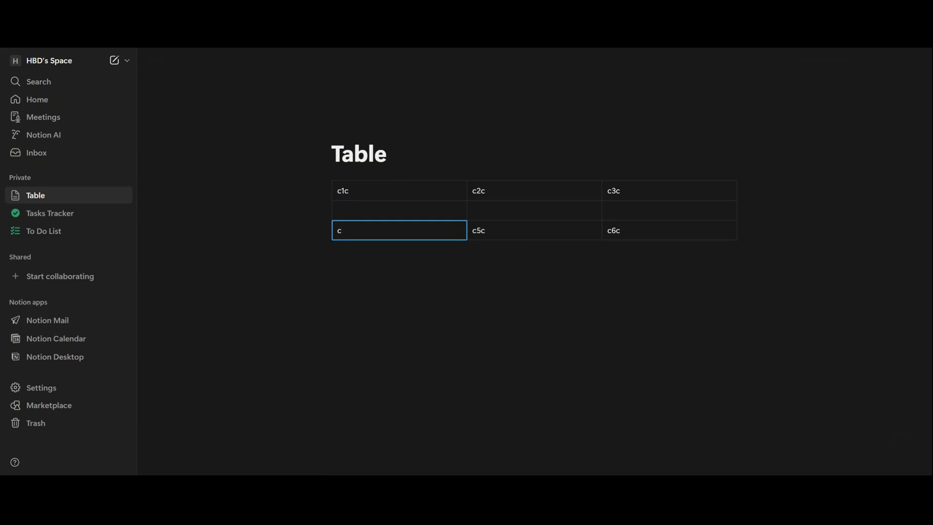
text(4c)
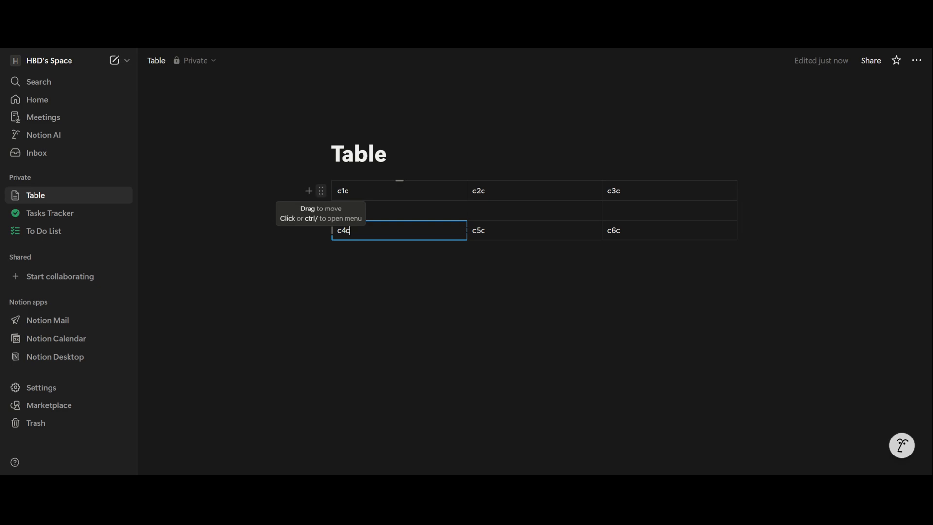
Step: Duplicate the whole table and extend the copy with one extra column and one extra row
click(321, 194)
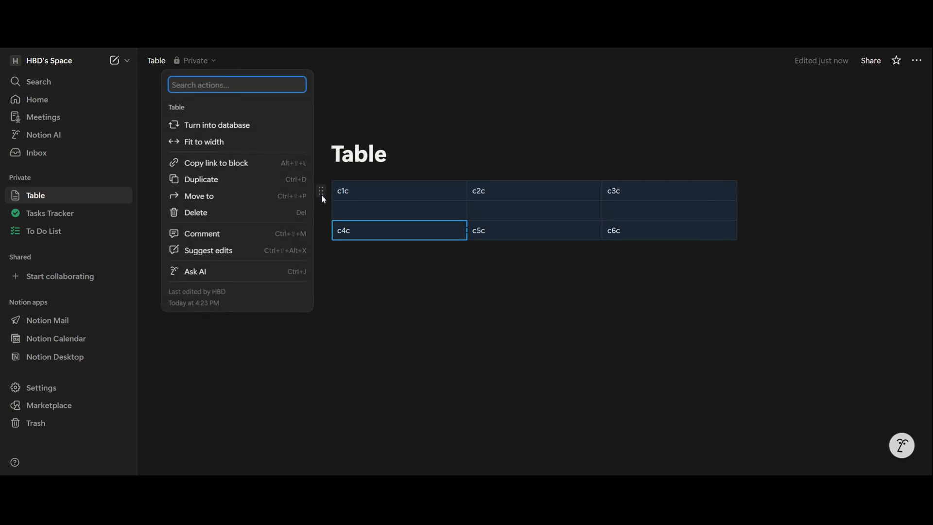
click(215, 180)
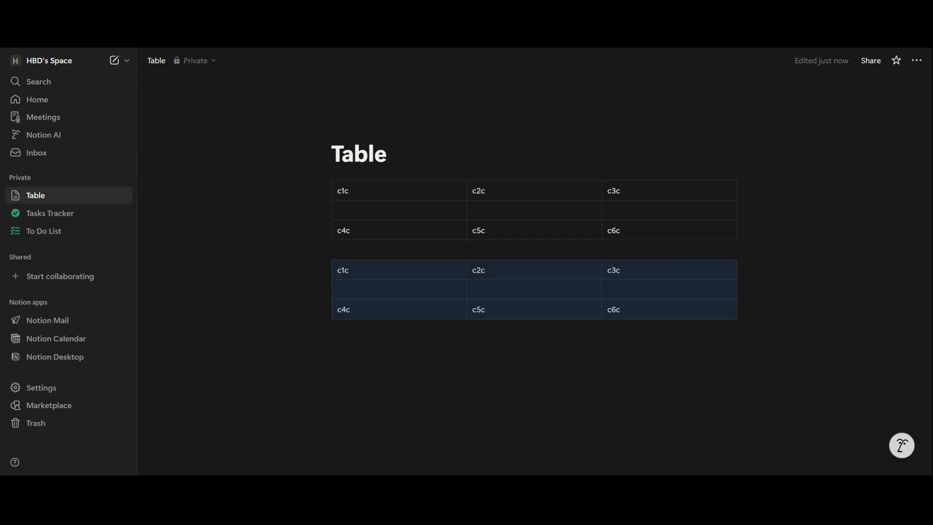
key(Escape)
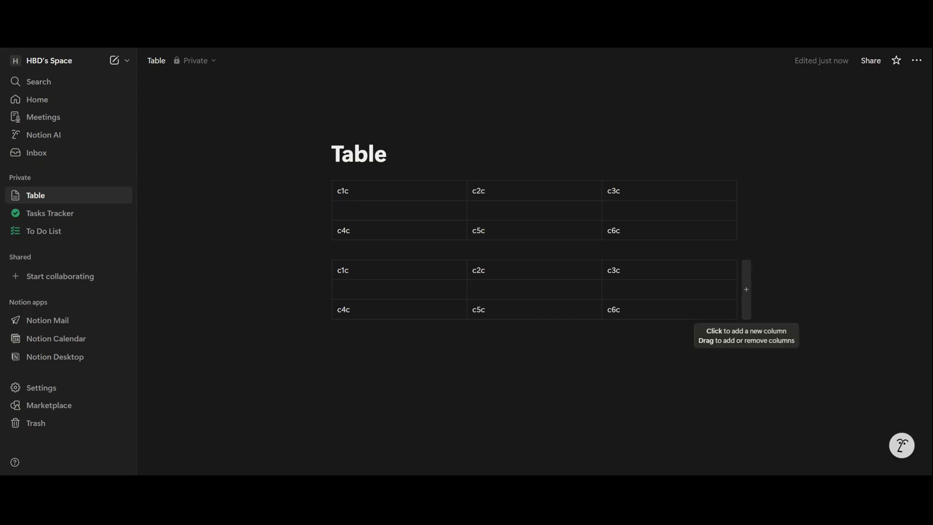
drag(746, 302, 812, 301)
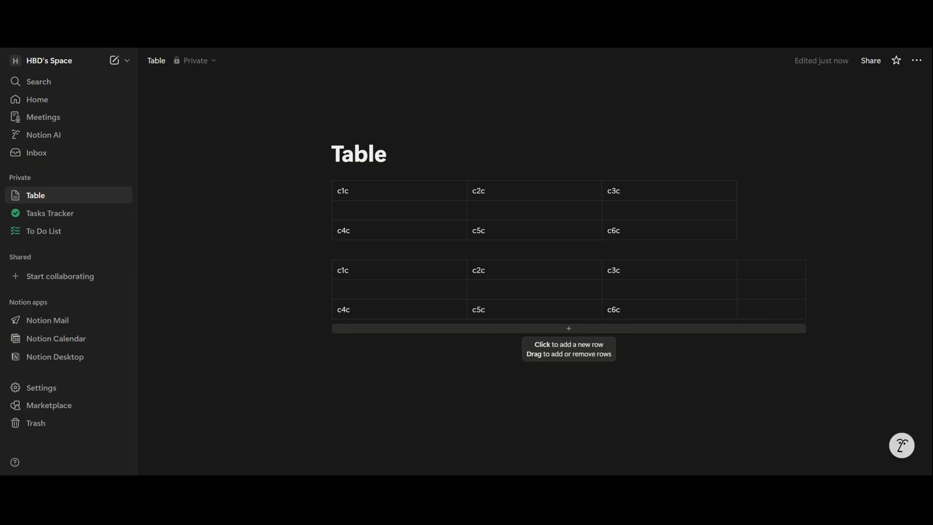
click(567, 329)
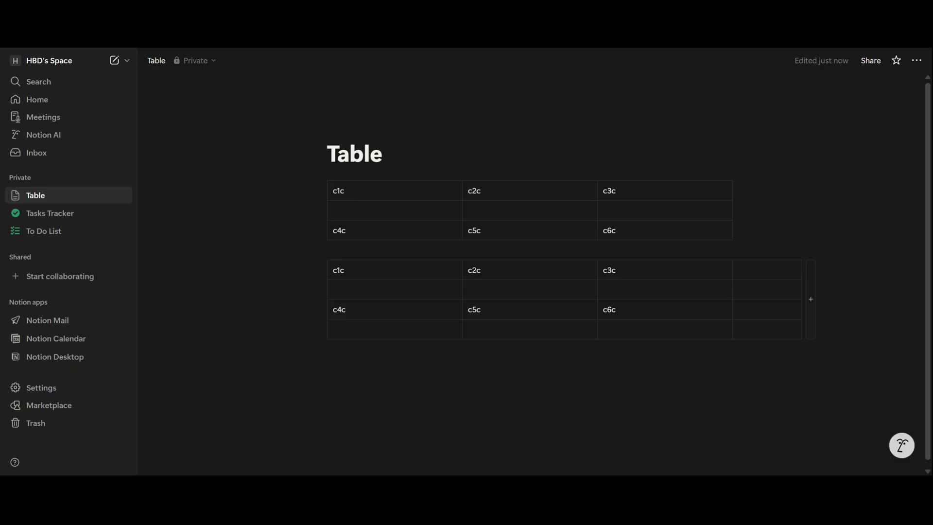
Step: In the duplicated table, enter c6c in the new column's third row and c7c in the new row's second column
click(738, 309)
text(c6)
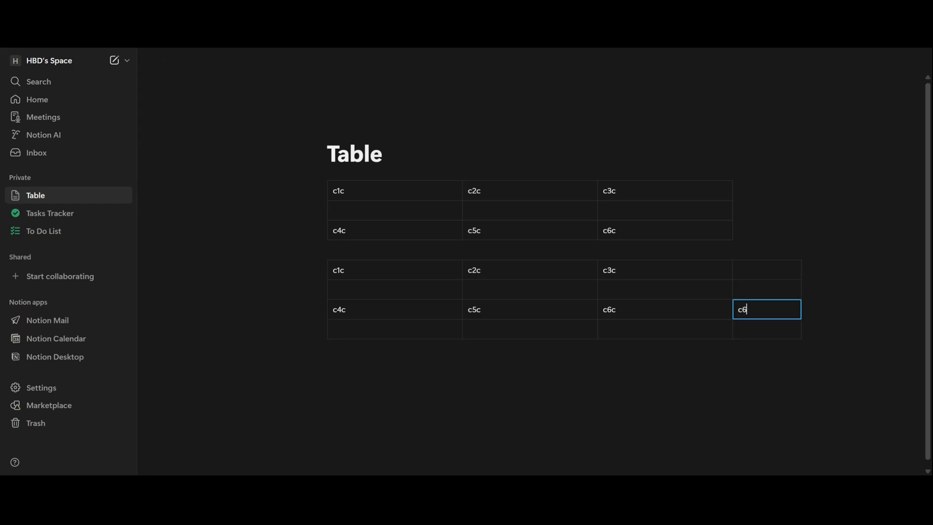
text(c)
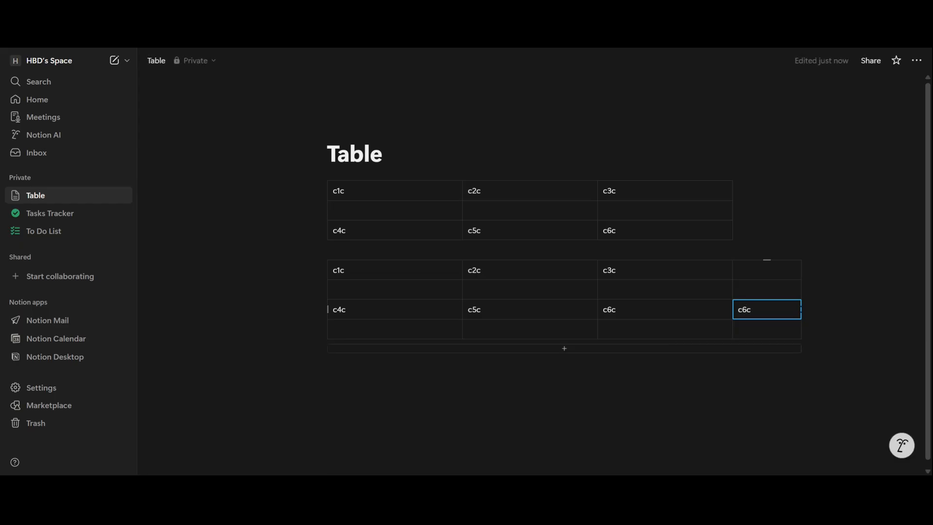
click(530, 330)
text(c7c)
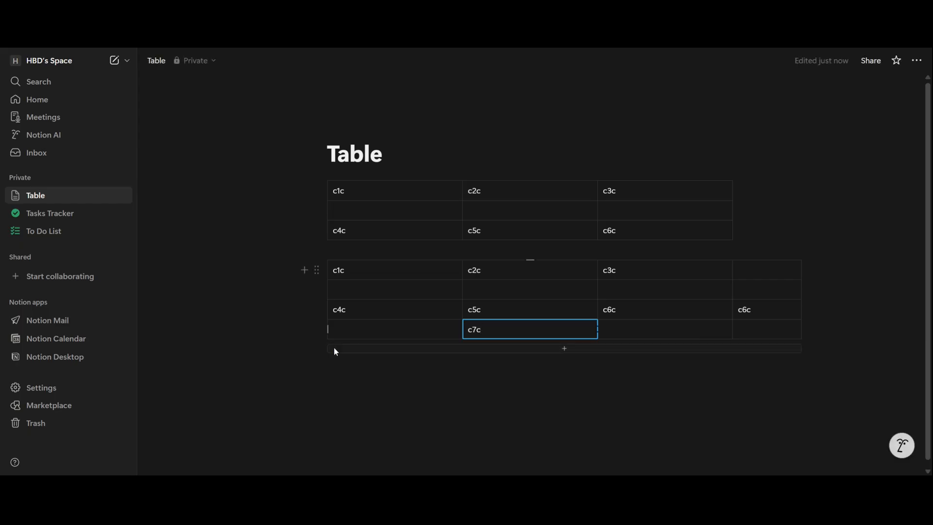
key(Escape)
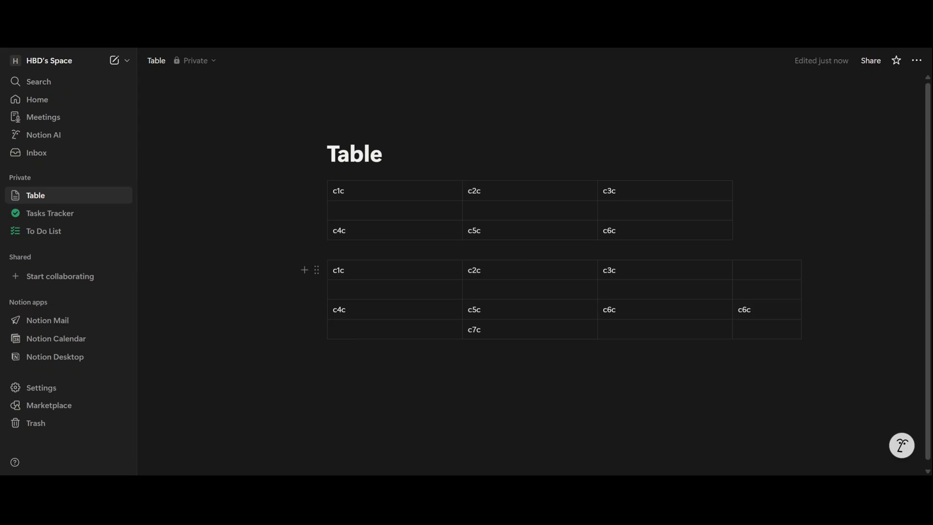
Step: Copy the entire duplicated table into a new page titled "New table", as a plain paste without syncing or linking
drag(319, 349, 823, 258)
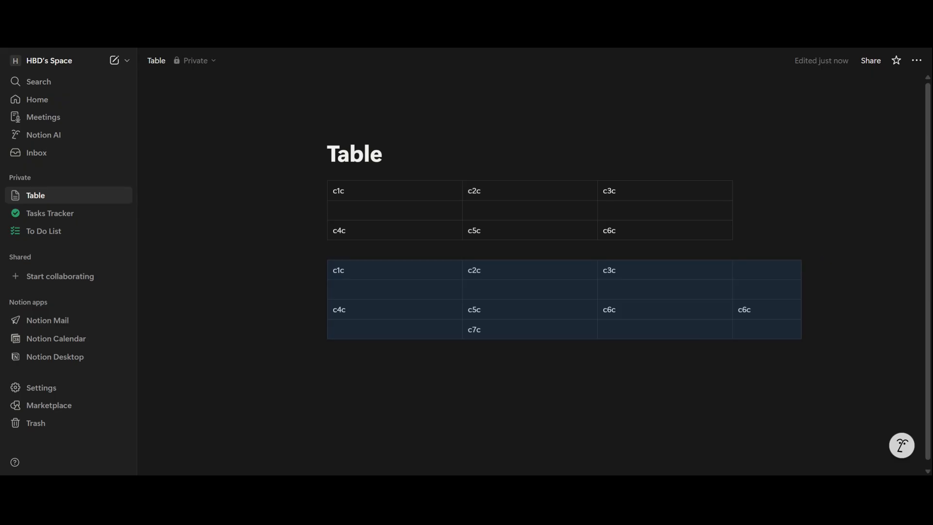
key(ctrl+c)
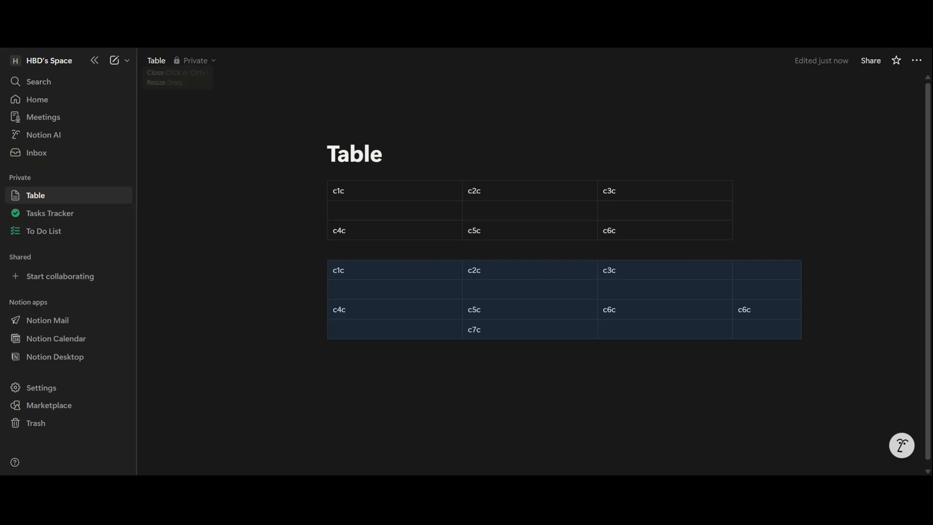
click(114, 61)
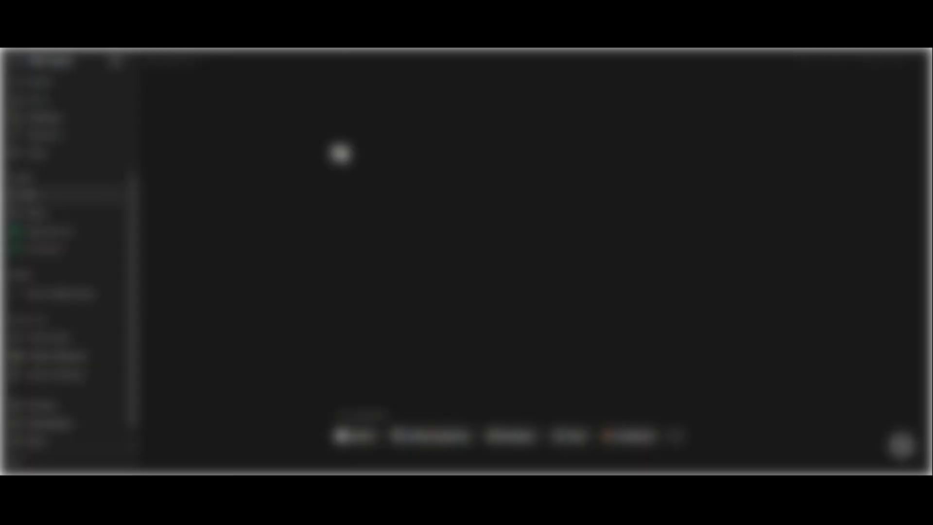
text(New)
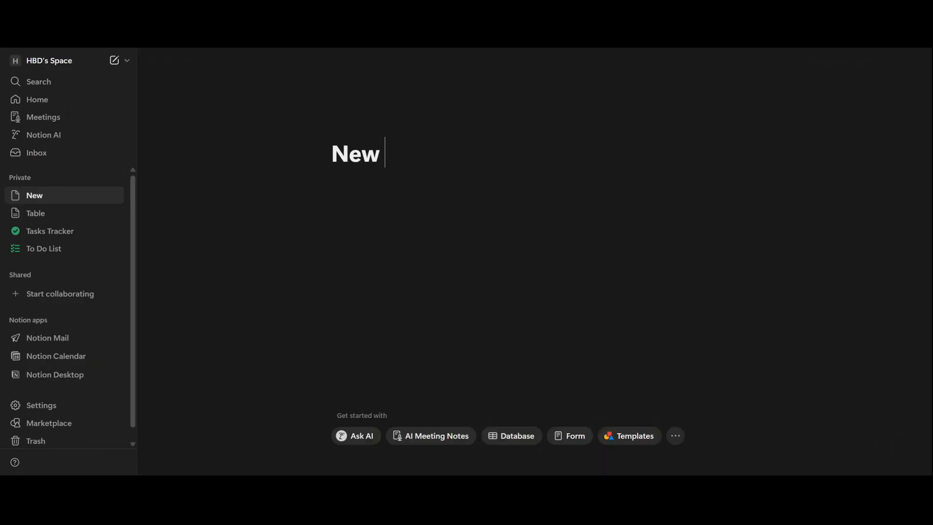
text( table)
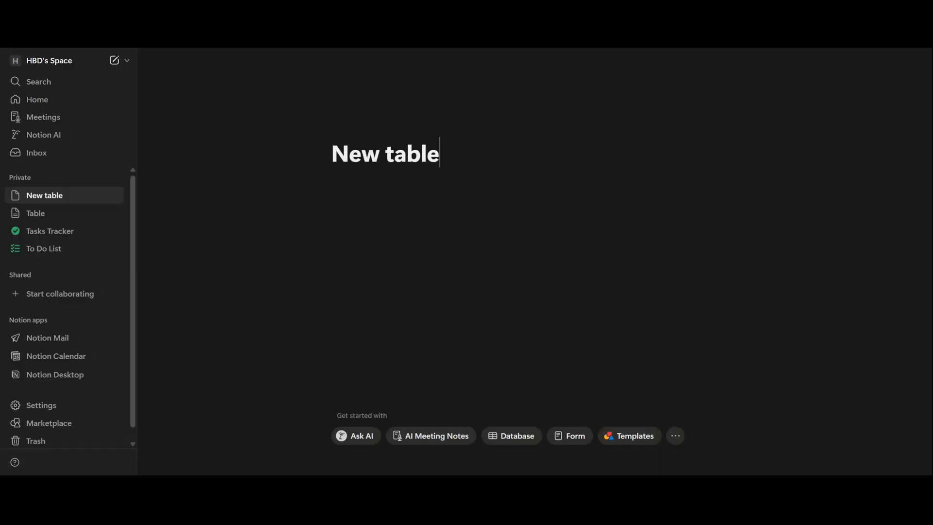
key(Return)
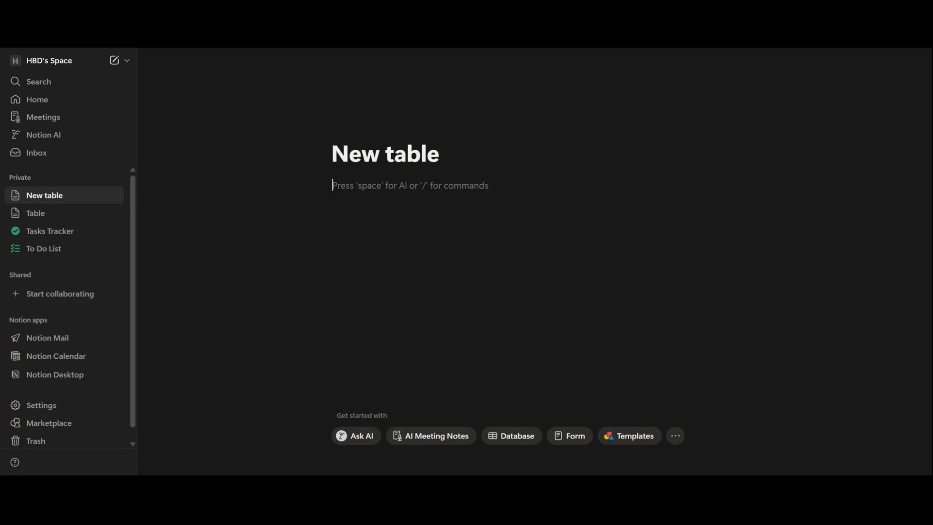
key(ctrl+v)
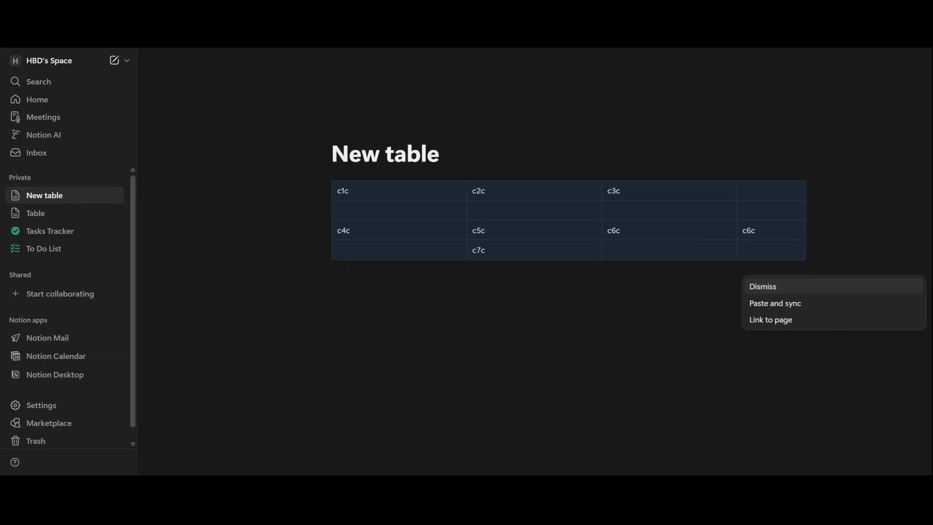
click(409, 284)
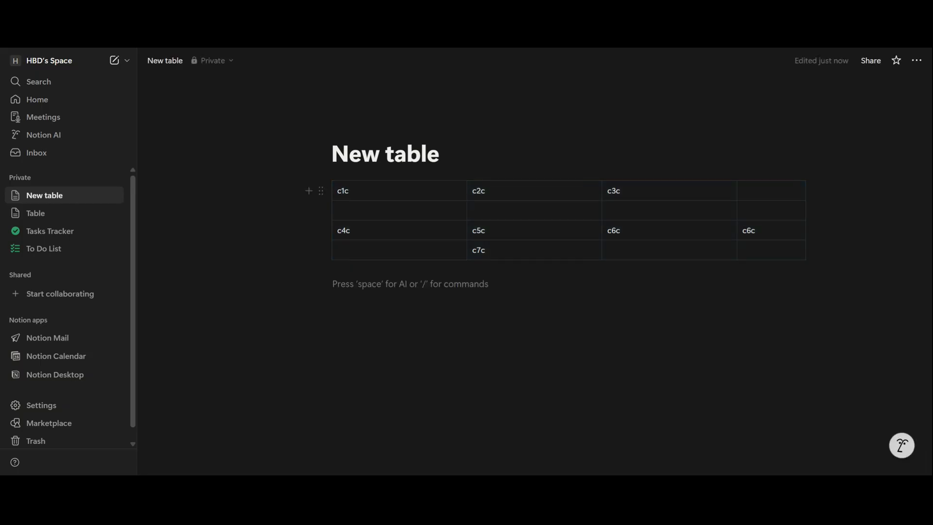